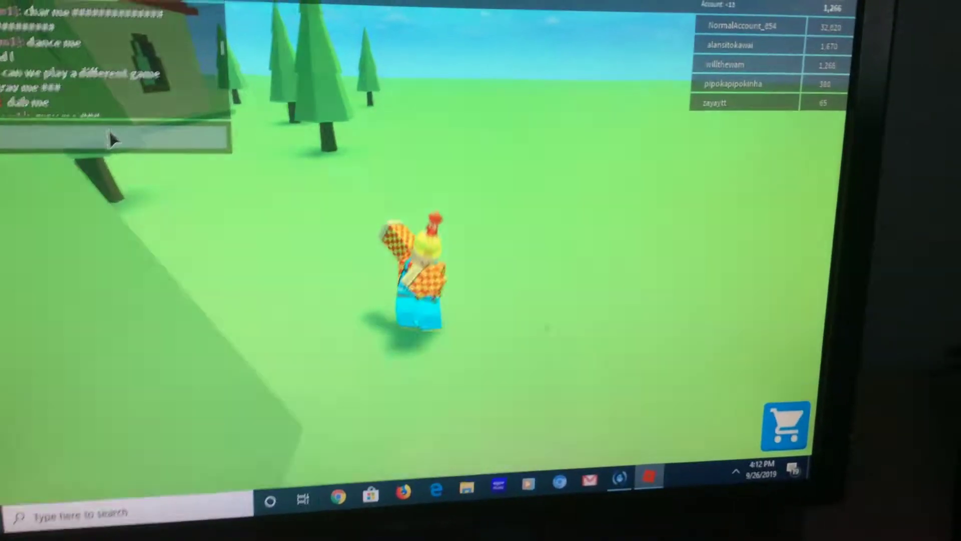
type("I didnt say I")
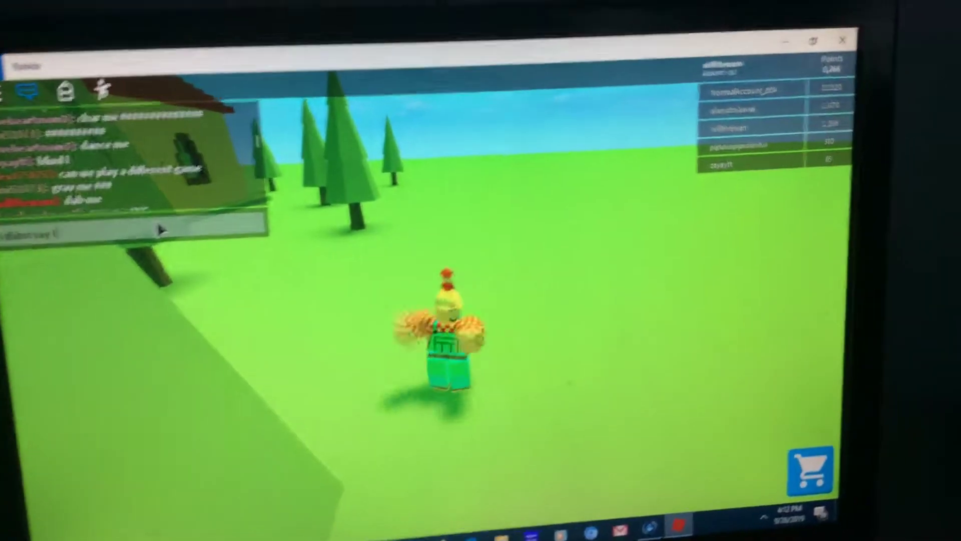